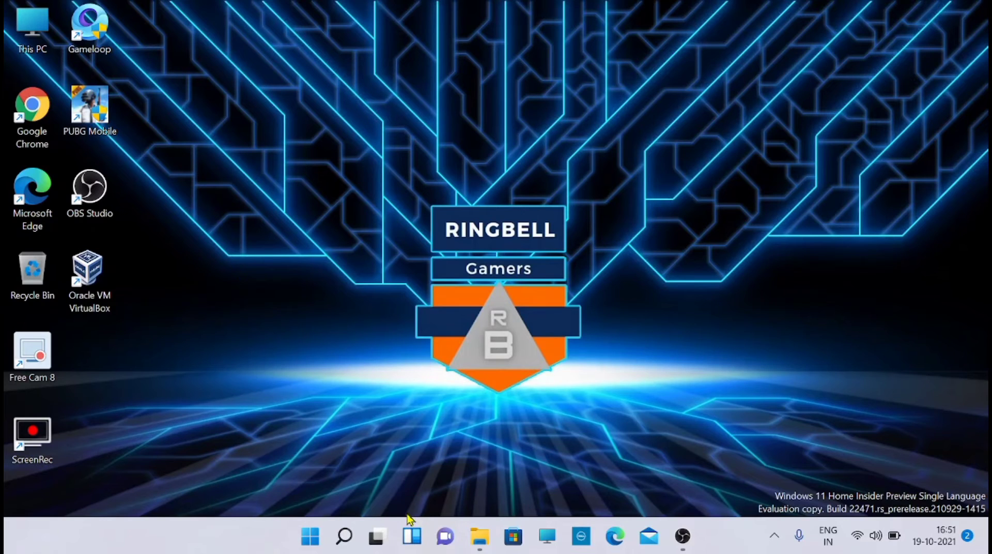
Open the Windows search panel from the taskbar Search icon
click(344, 537)
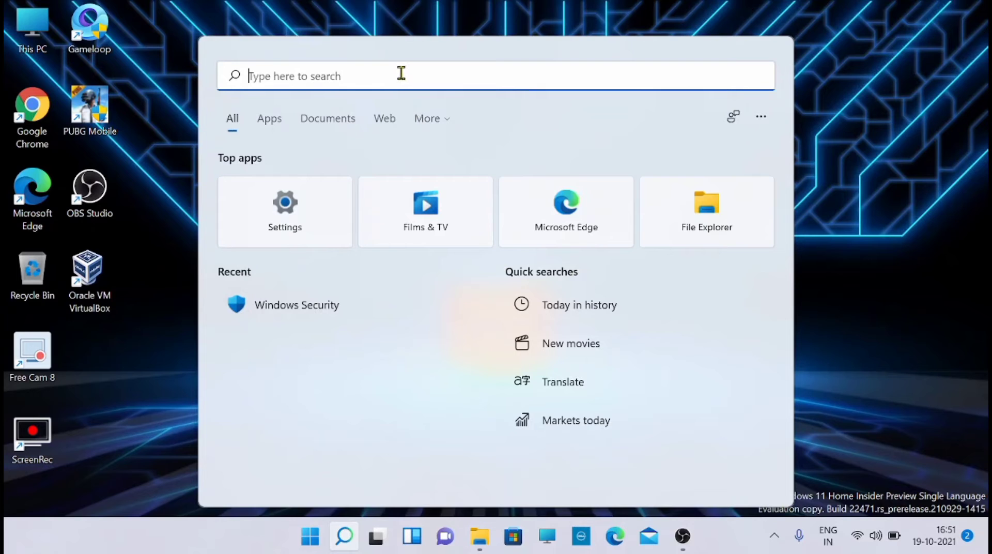
Launch Windows Security from Recent searches, then minimise its window
click(335, 309)
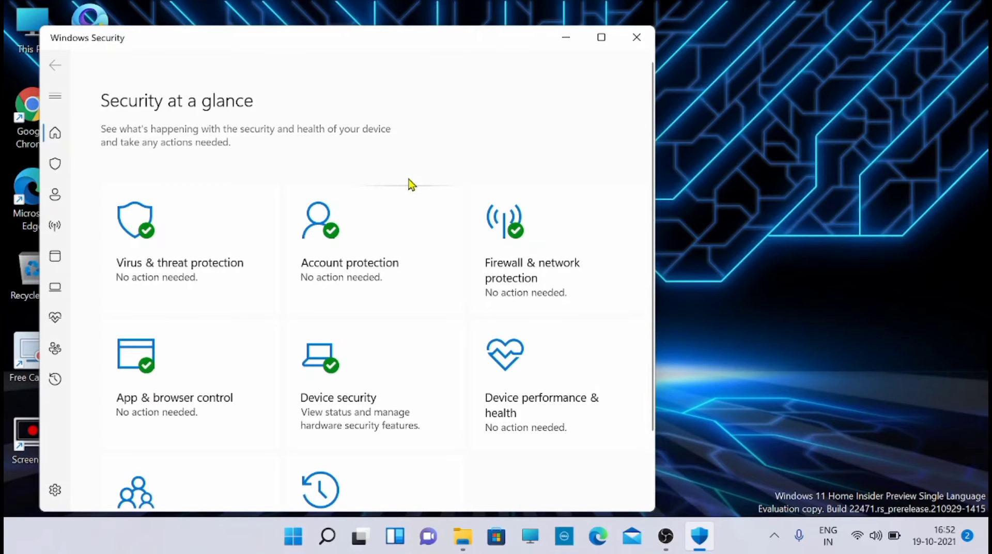
click(566, 38)
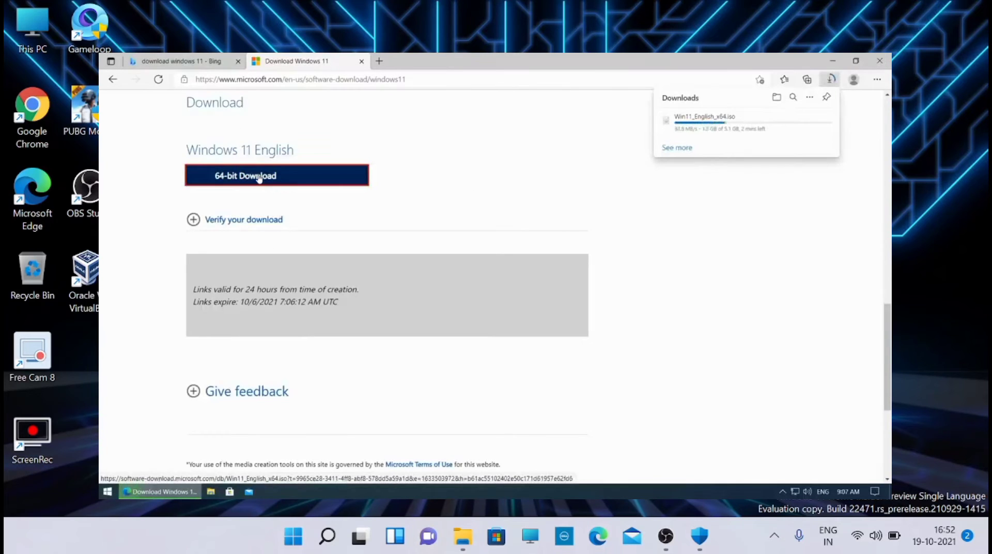
Open This PC from its desktop icon
double_click(40, 52)
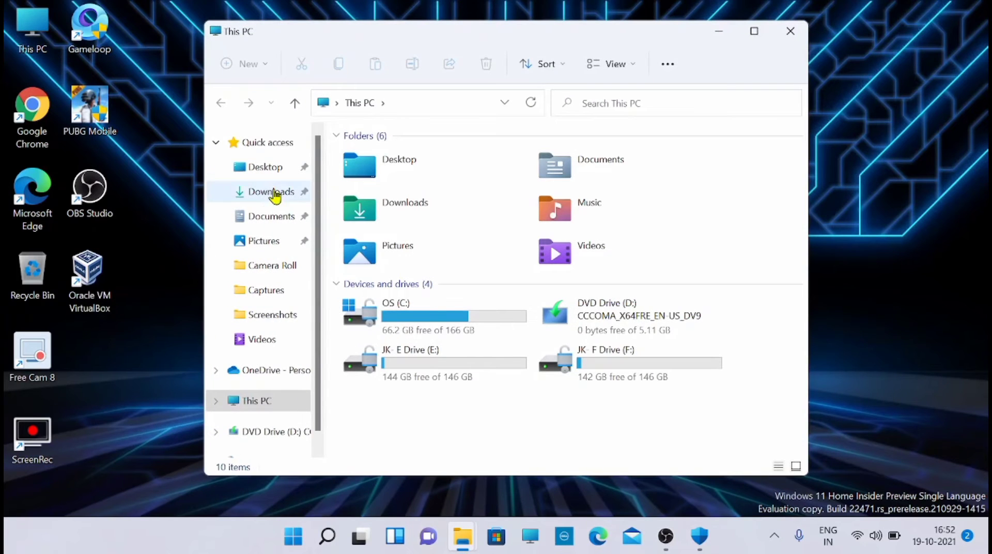
Go to Downloads, maximise the window and select the Windows 11 Insider Preview ISO
click(252, 197)
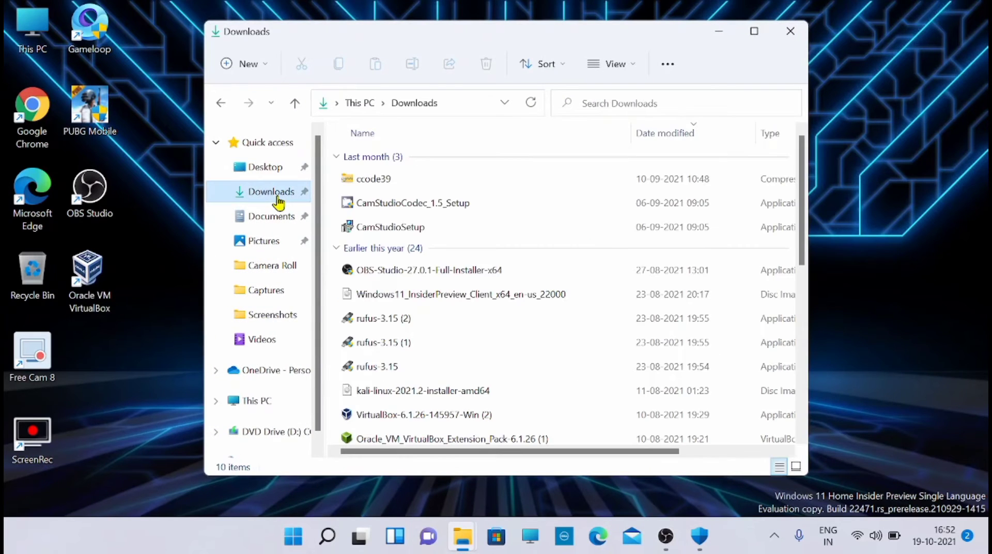
click(439, 296)
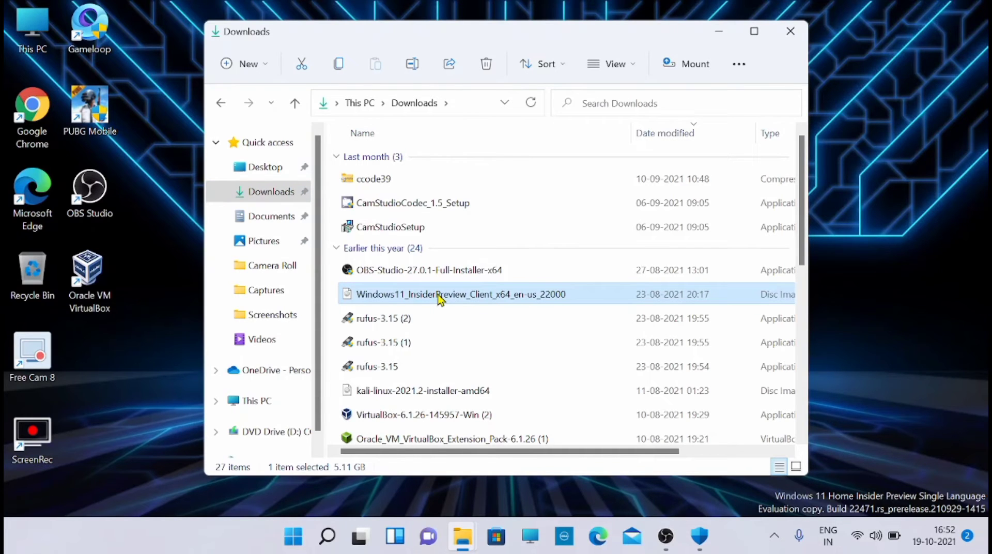
click(755, 32)
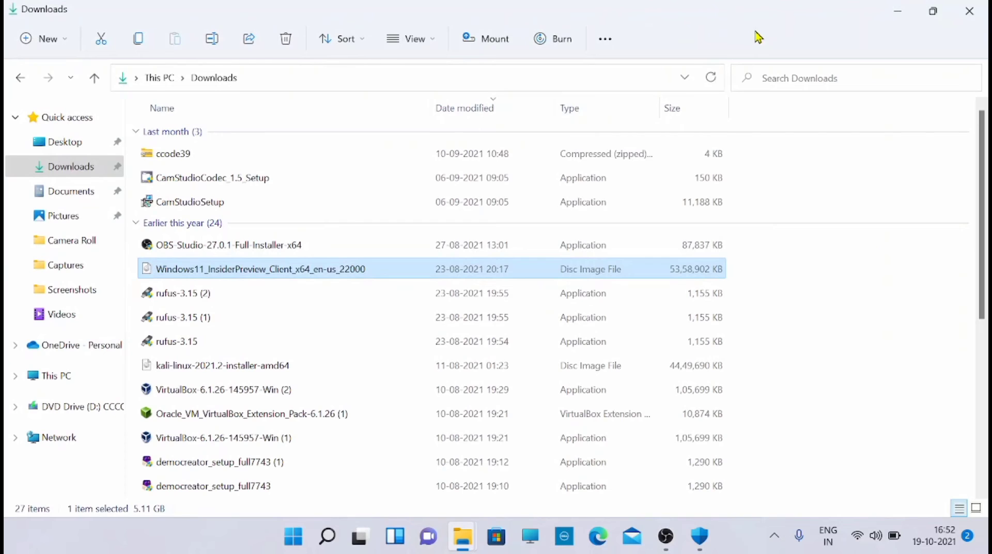
click(345, 270)
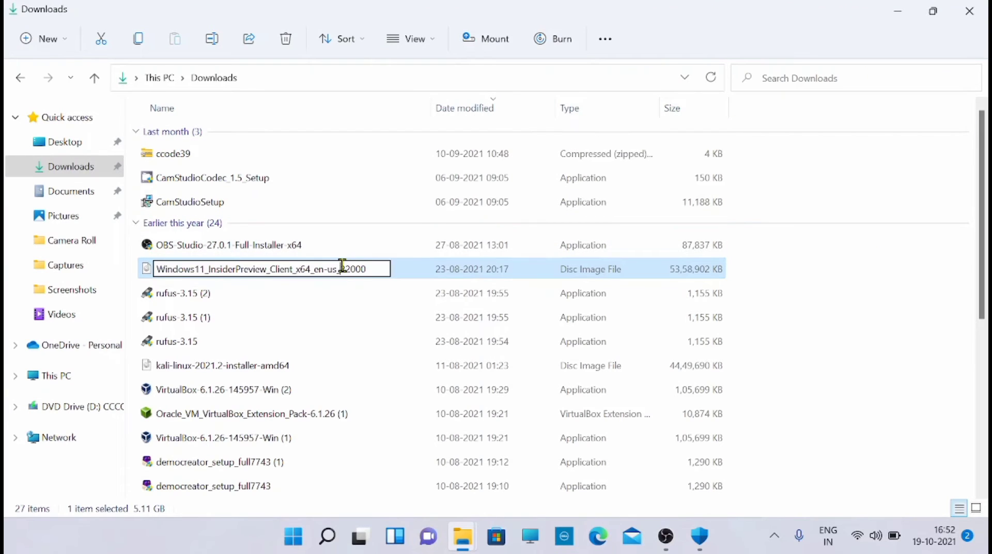
drag(342, 265, 414, 264)
click(417, 270)
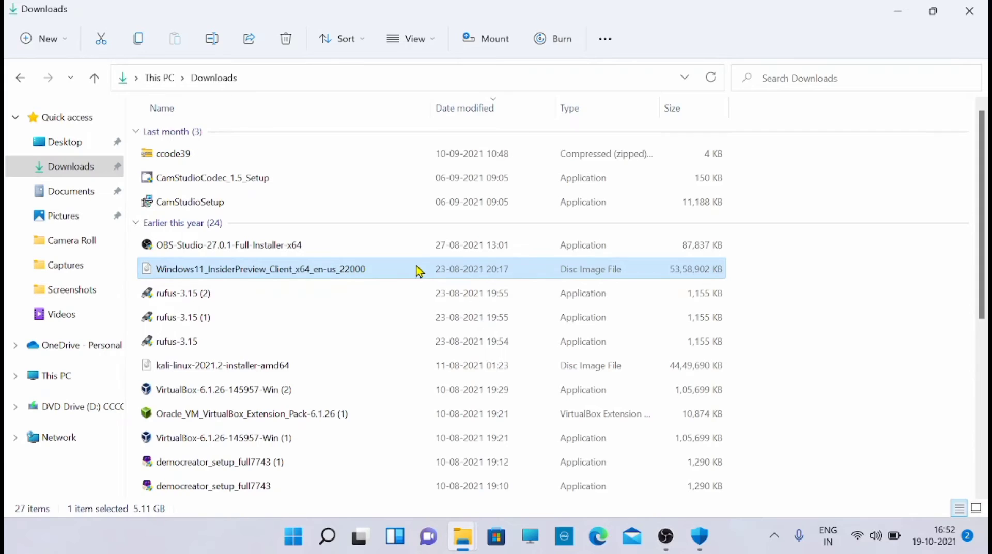
Mount the ISO and copy all eight of its files and folders
double_click(418, 270)
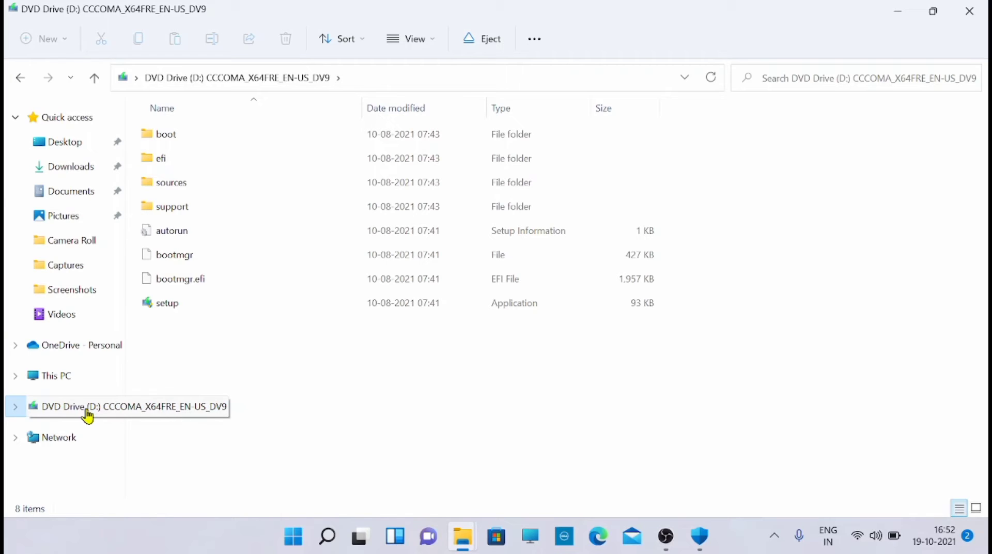
key(ctrl+a)
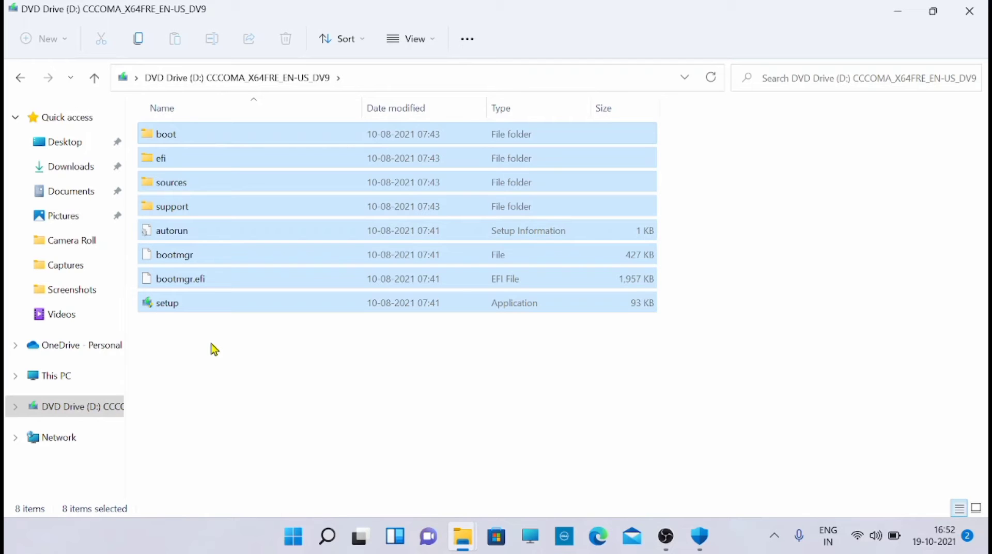
key(ctrl+c)
click(897, 12)
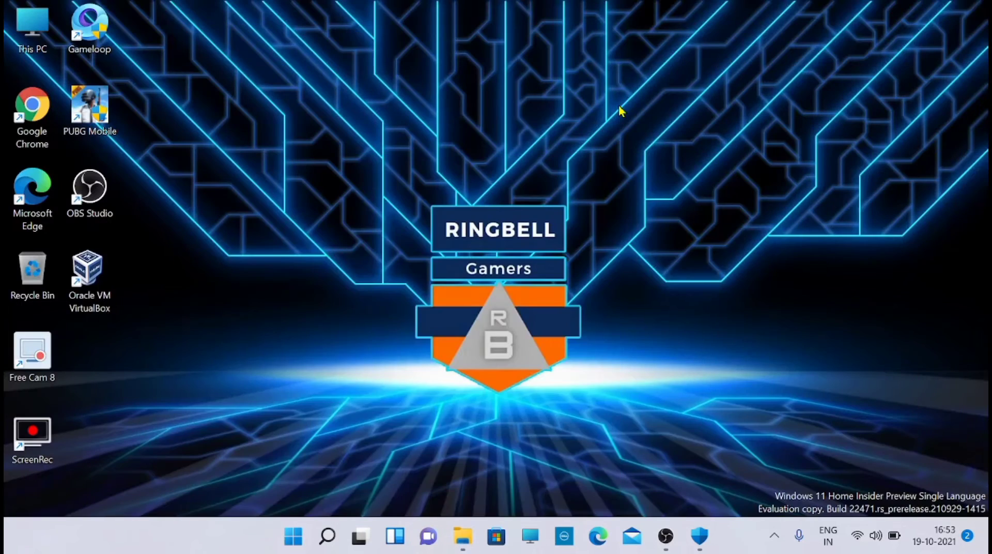
Create a new desktop folder named win11
right_click(298, 122)
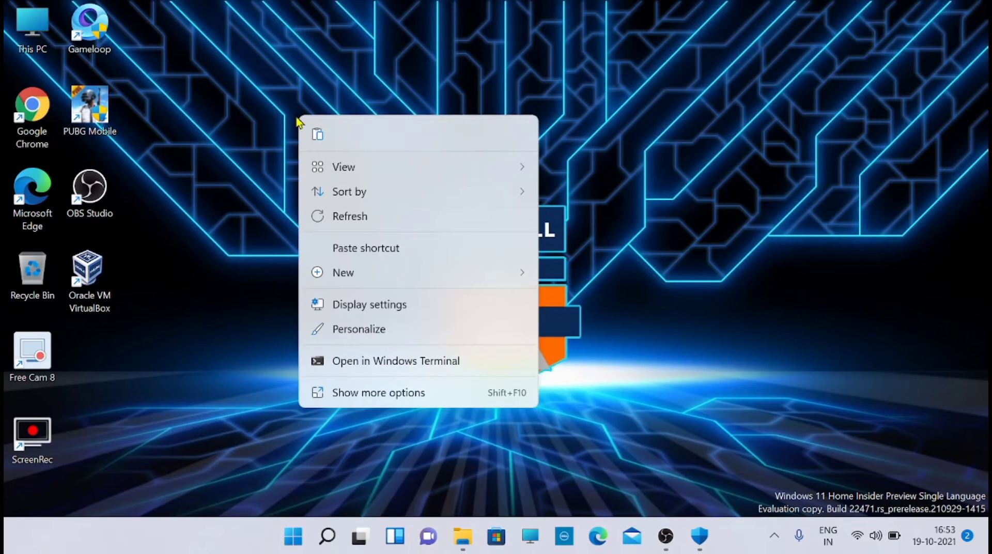
mouse_move(377, 275)
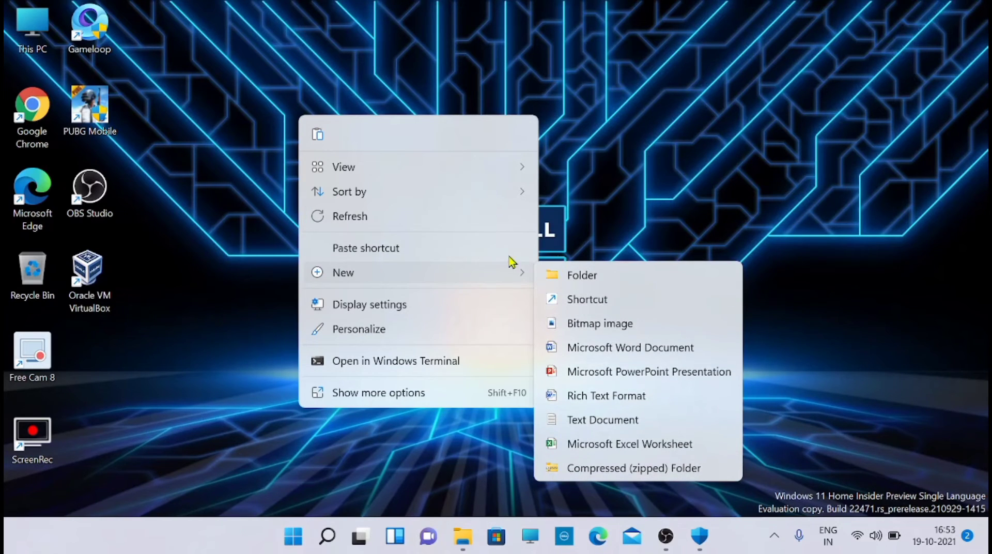
click(627, 277)
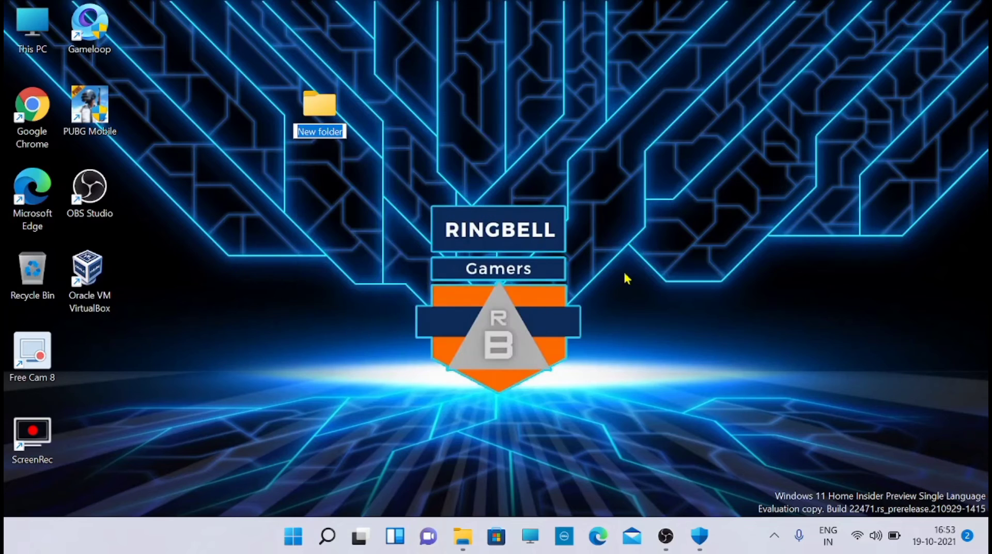
text(win11)
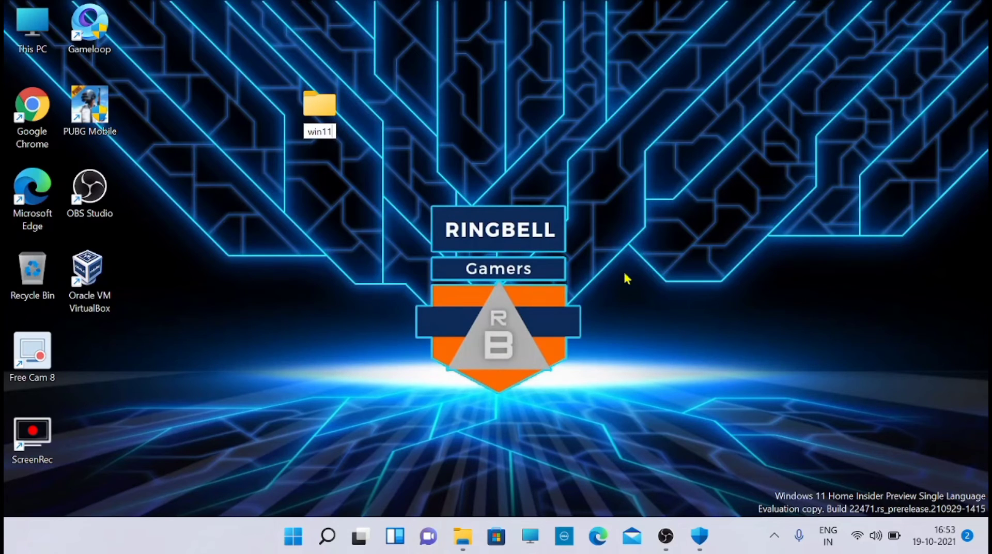
key(Return)
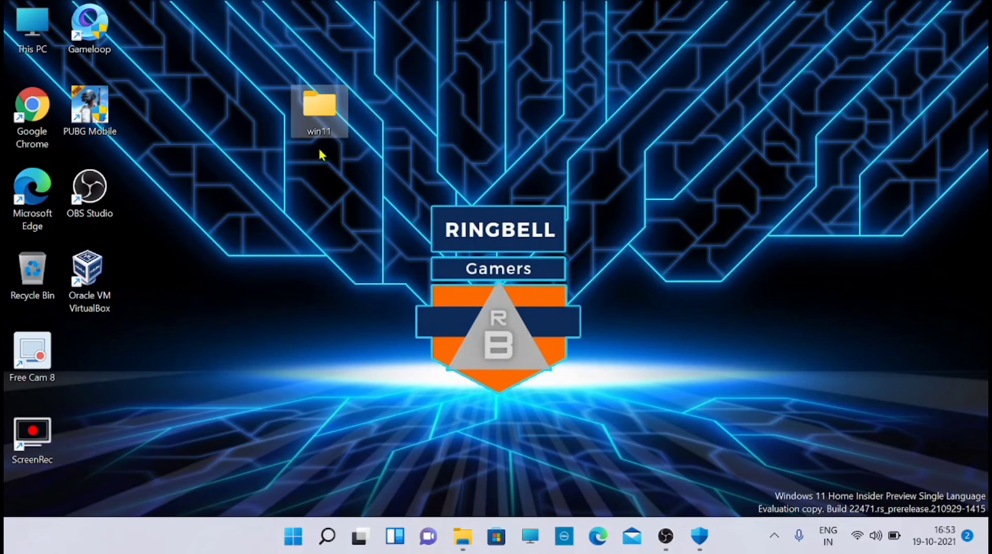
Paste the copied installer items into win11, then launch Microsoft Edge
double_click(318, 103)
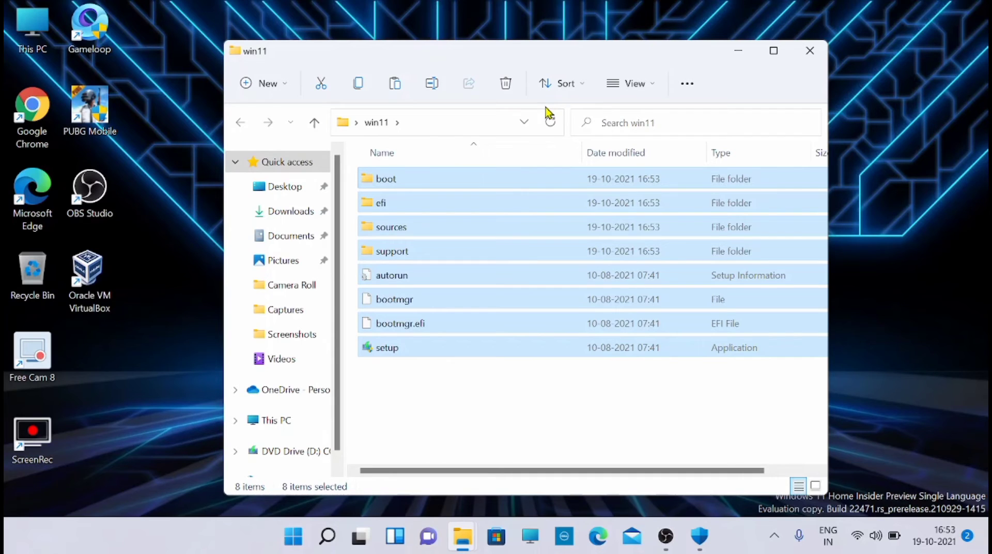
click(508, 400)
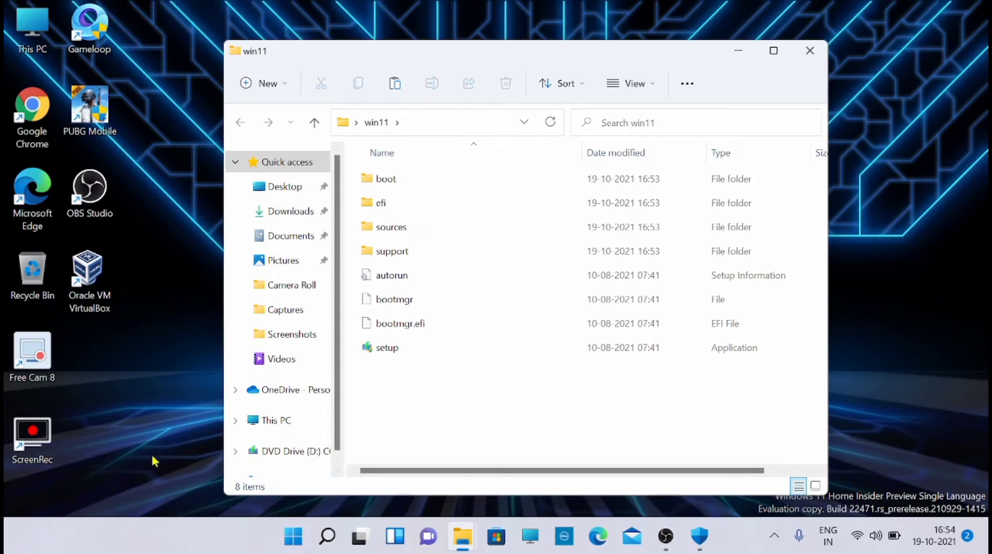
click(600, 538)
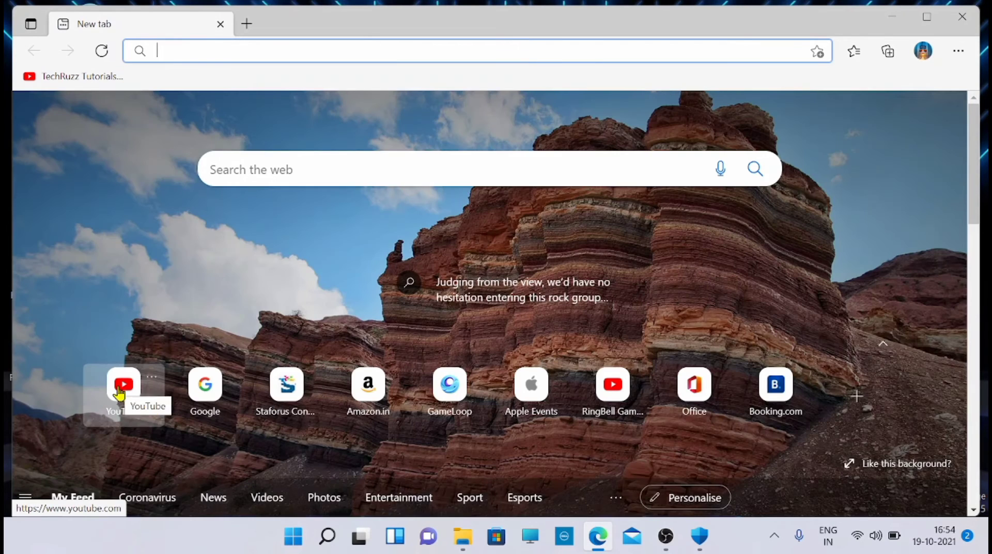
On YouTube, browse RingBell's Videos tab and play the Windows 11 unsupported hardware video
click(119, 394)
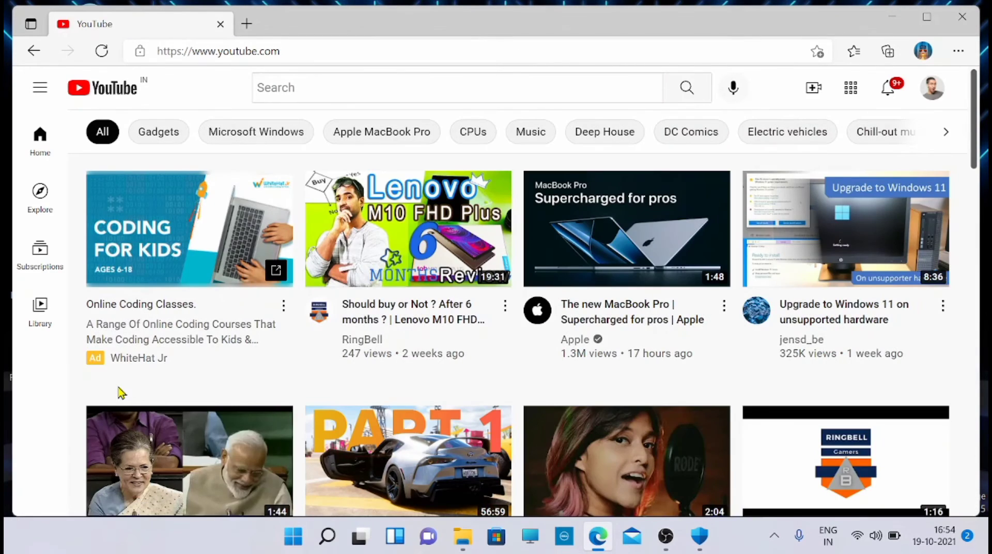
click(375, 350)
click(256, 360)
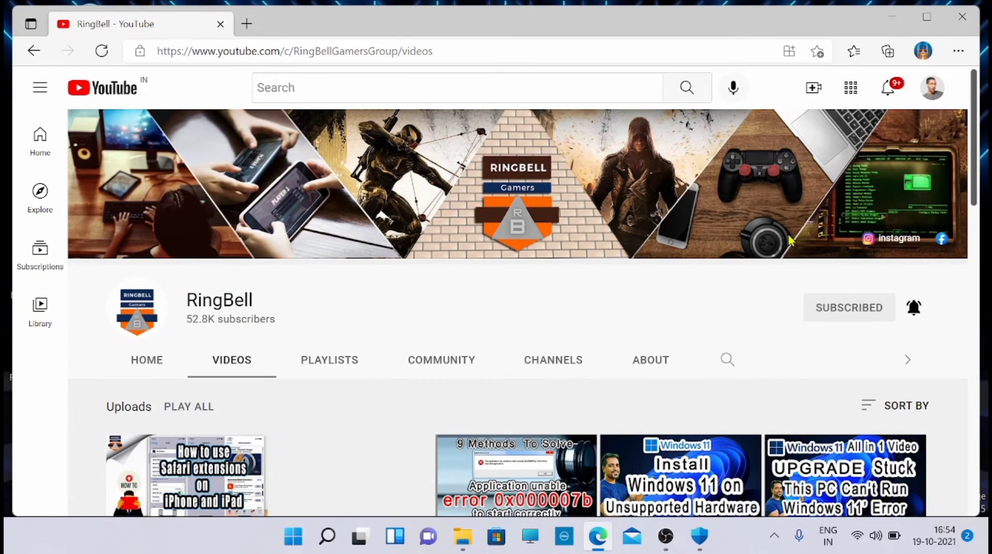
drag(974, 149, 974, 288)
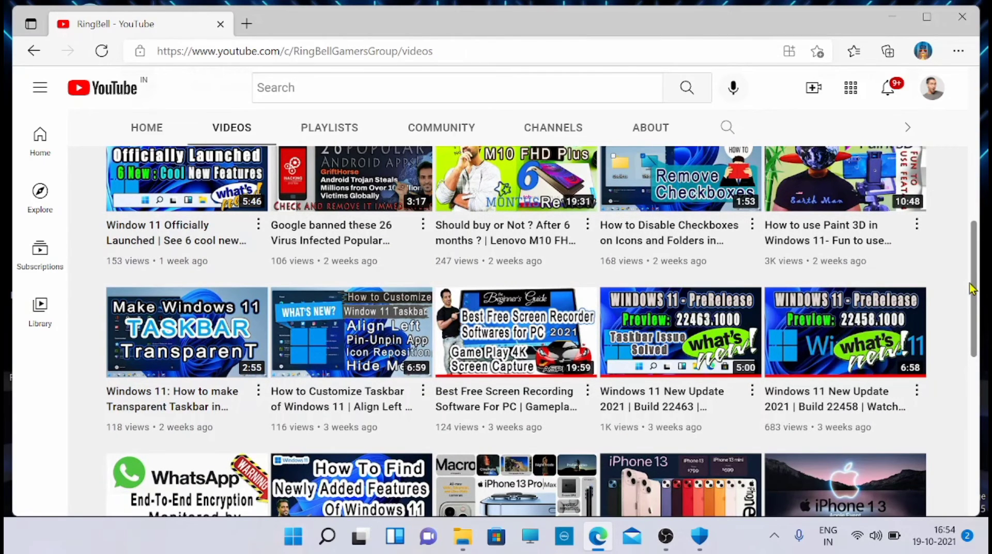
scroll(970, 328, down, 14)
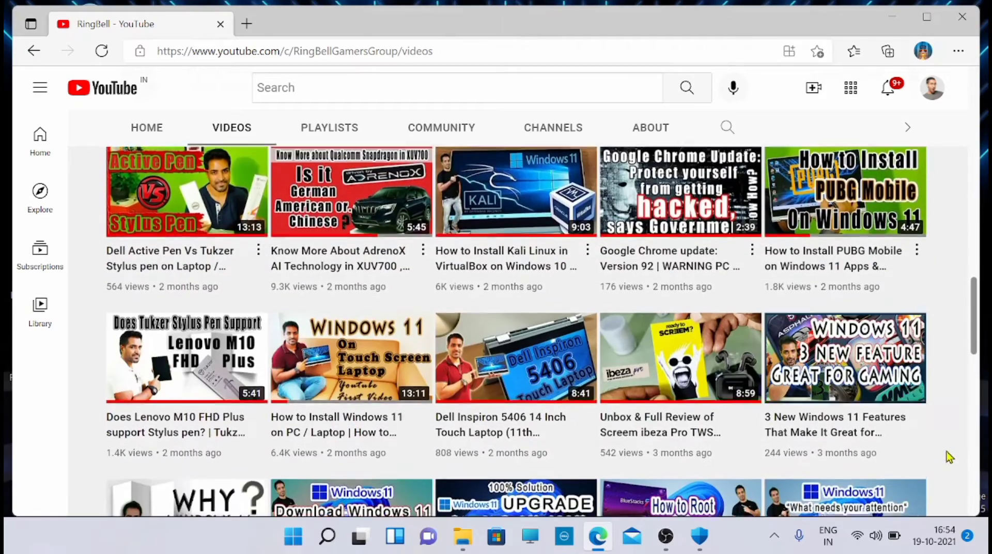
scroll(941, 484, down, 2)
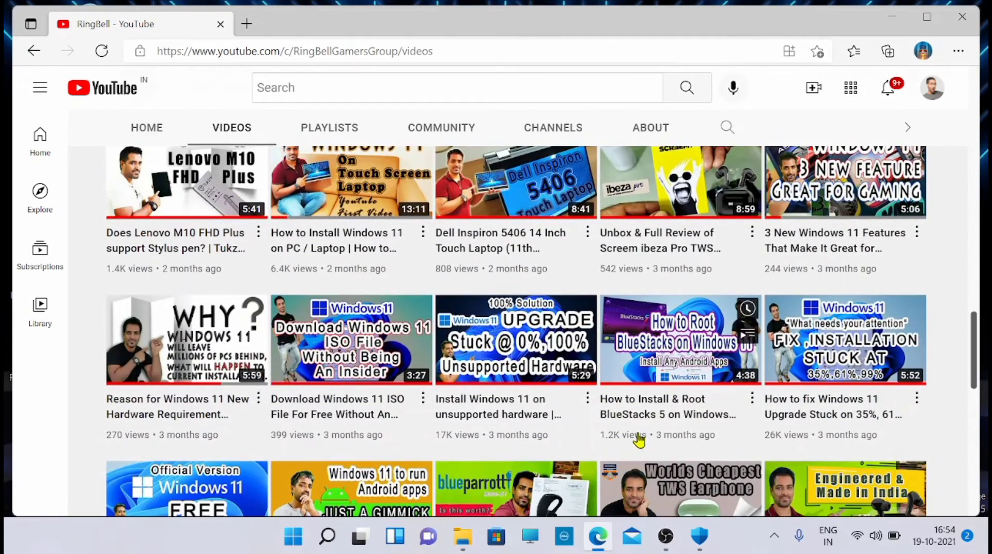
click(538, 368)
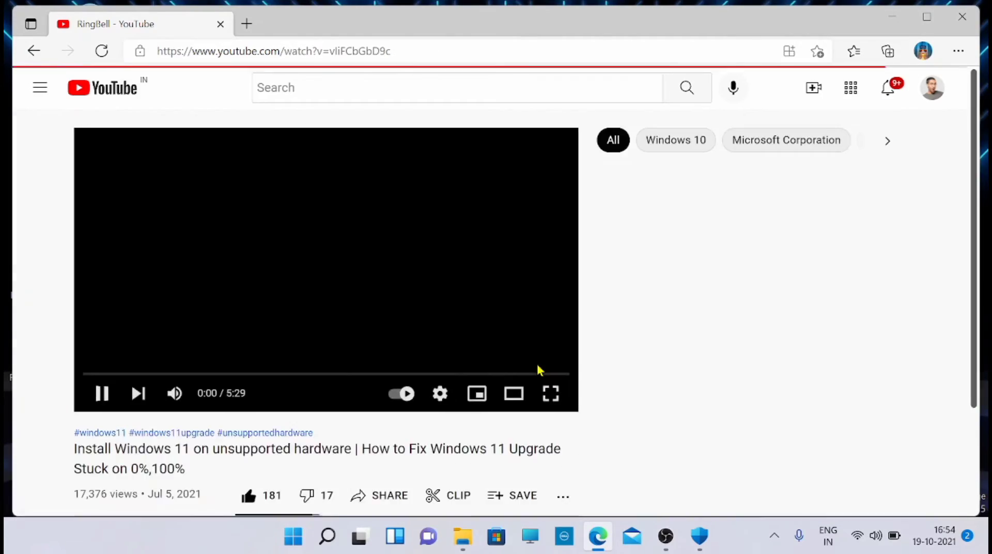
Pause the video and open the dllme.com link from its expanded description
click(102, 394)
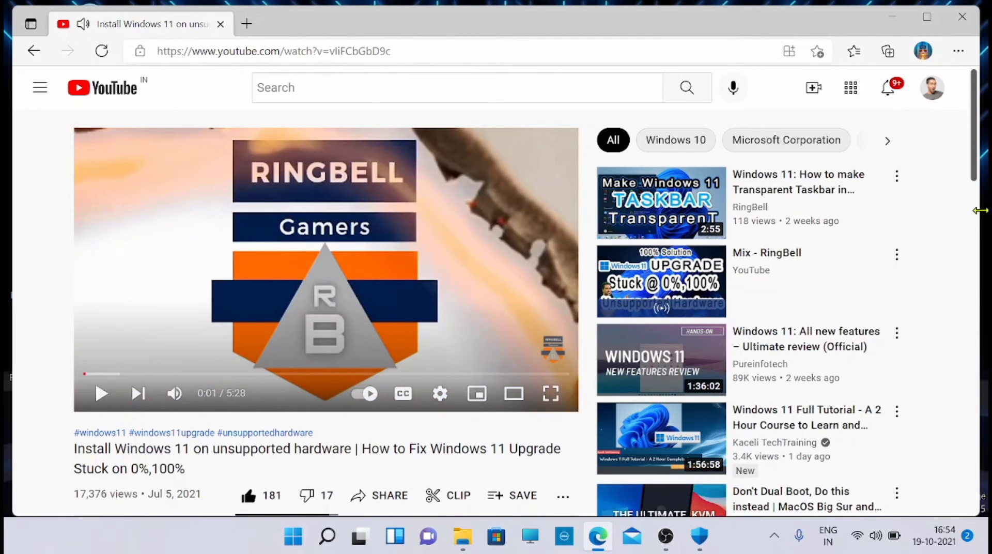
scroll(979, 184, down, 1)
scroll(978, 184, down, 6)
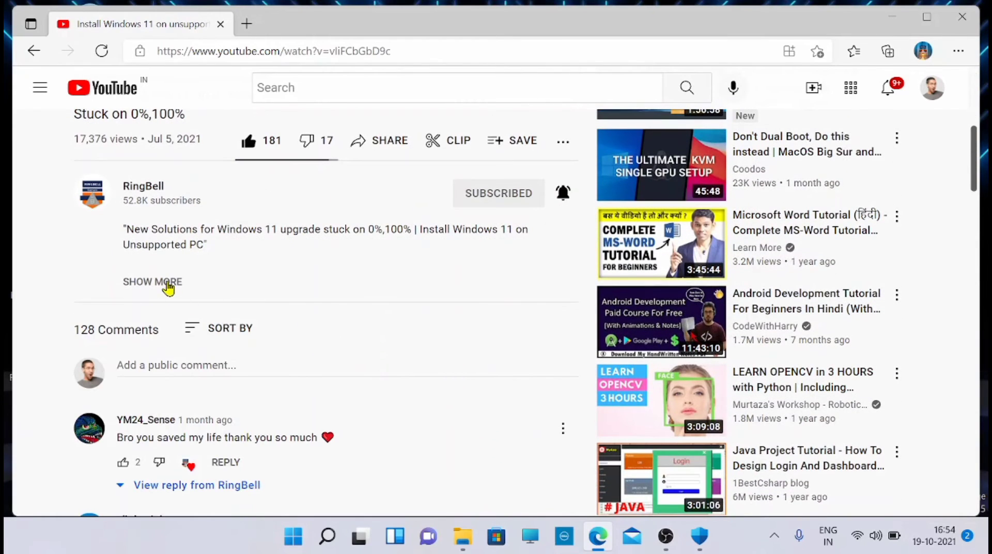
click(167, 281)
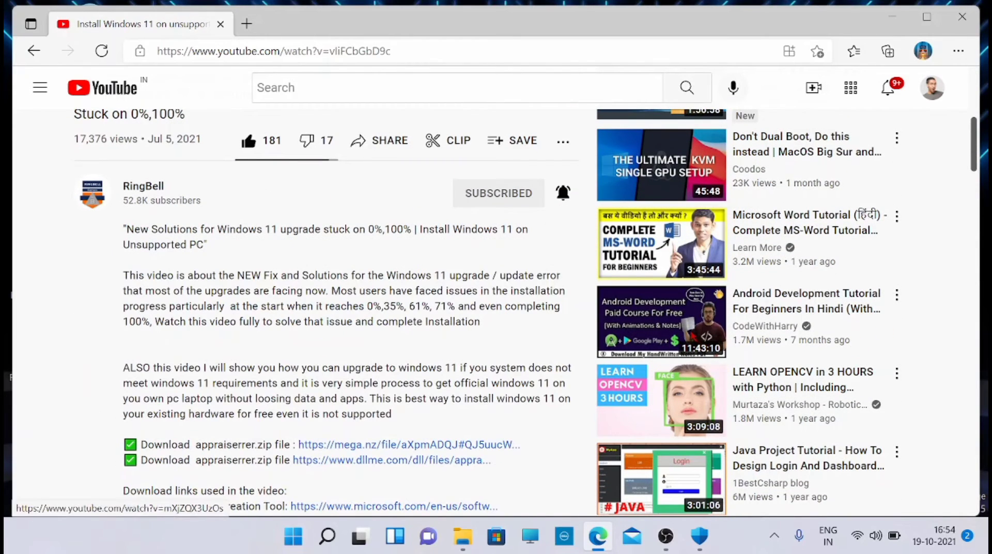
scroll(977, 155, down, 4)
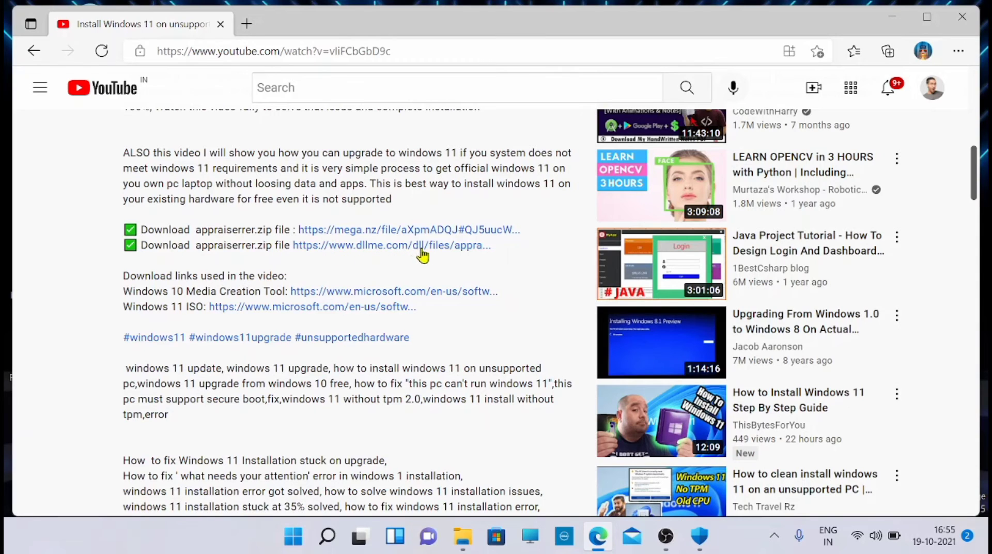
click(448, 248)
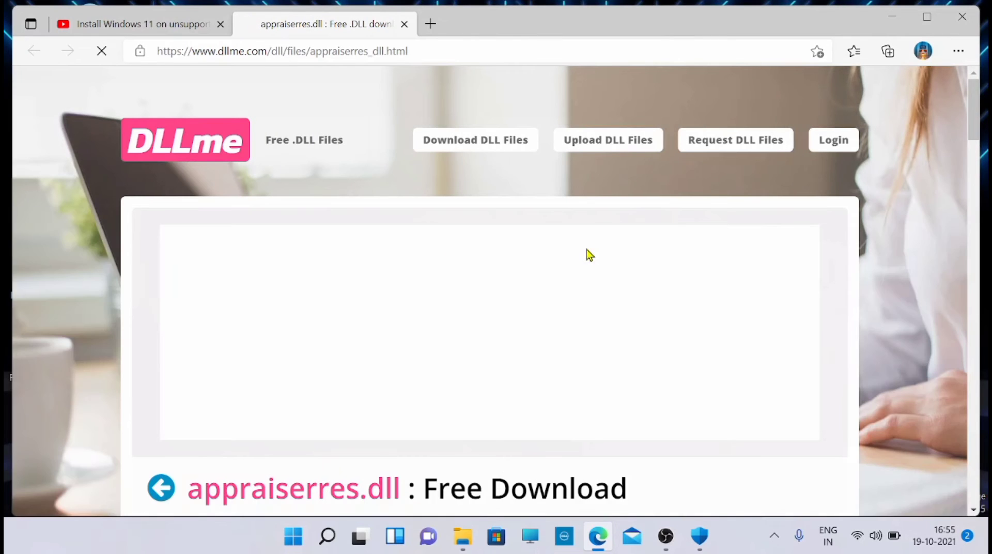
Pass the DLLme captcha and download appraiserres.dll 10.0.21996.1, dismissing the ad
drag(973, 95, 975, 159)
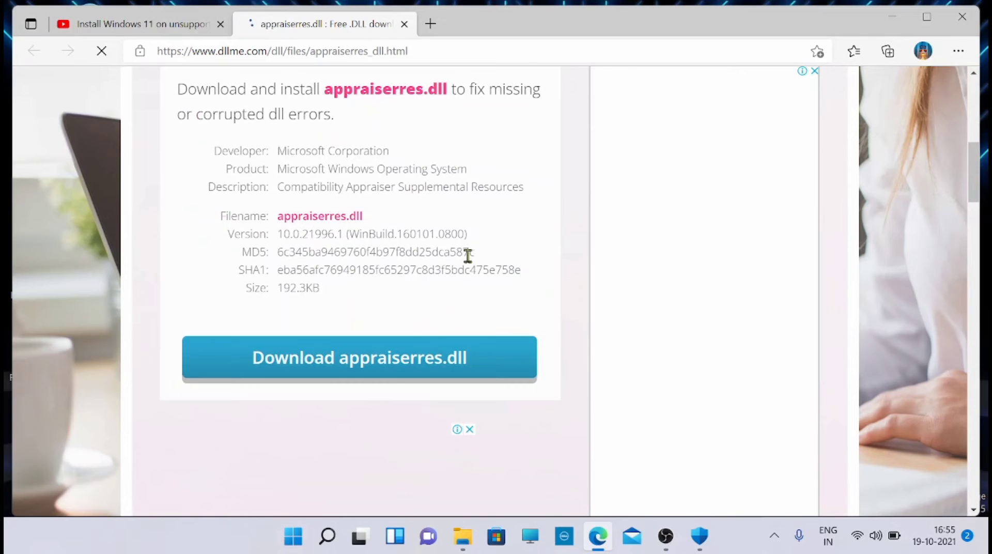
click(406, 357)
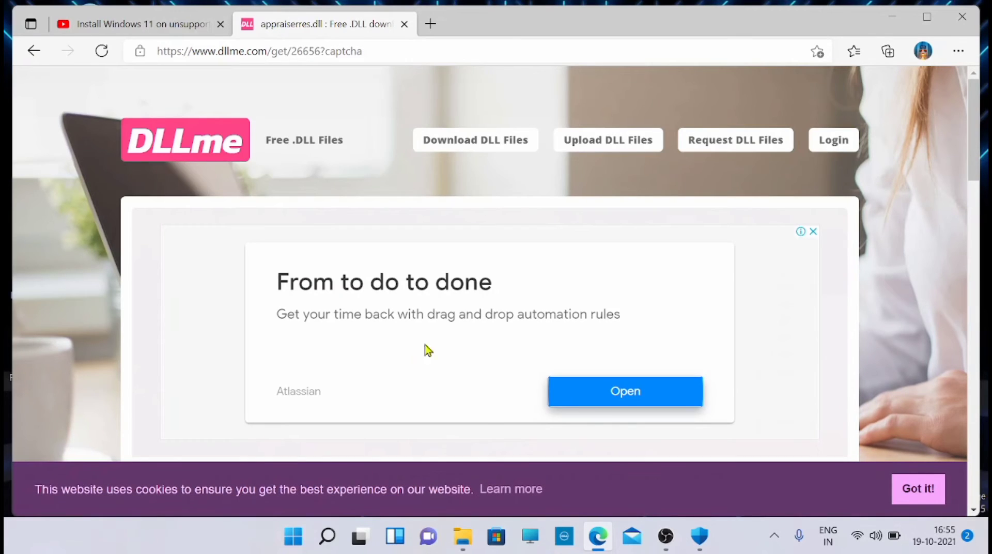
drag(977, 161, 976, 279)
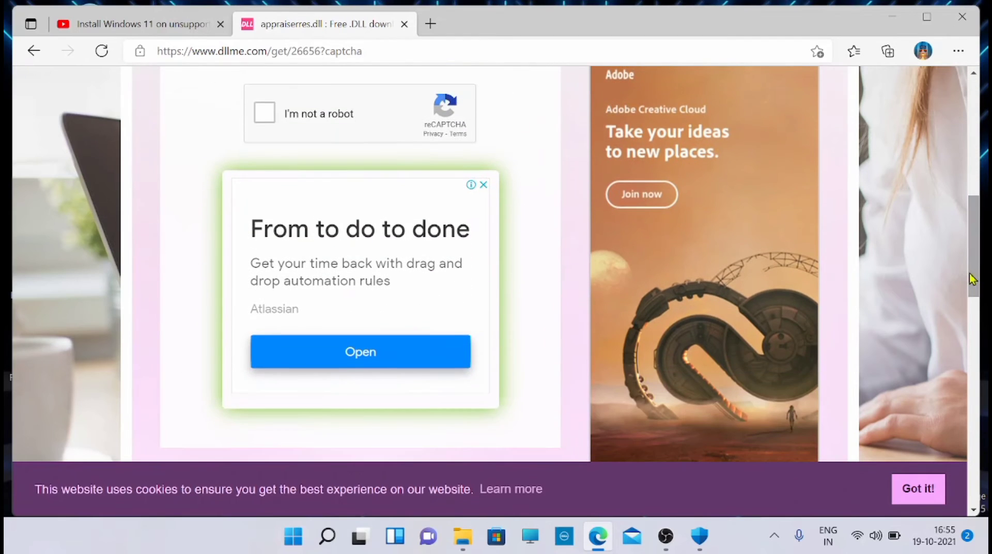
click(265, 113)
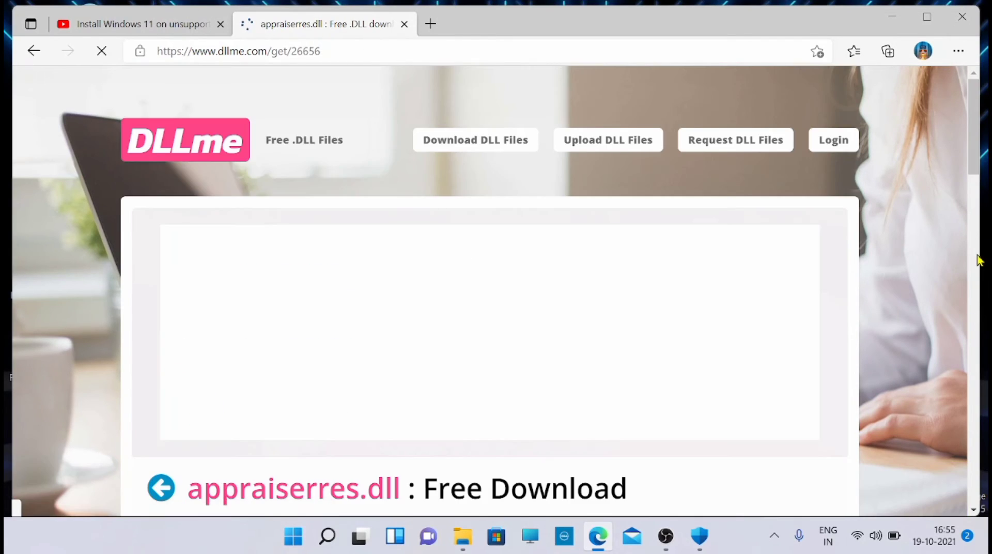
drag(976, 255, 976, 165)
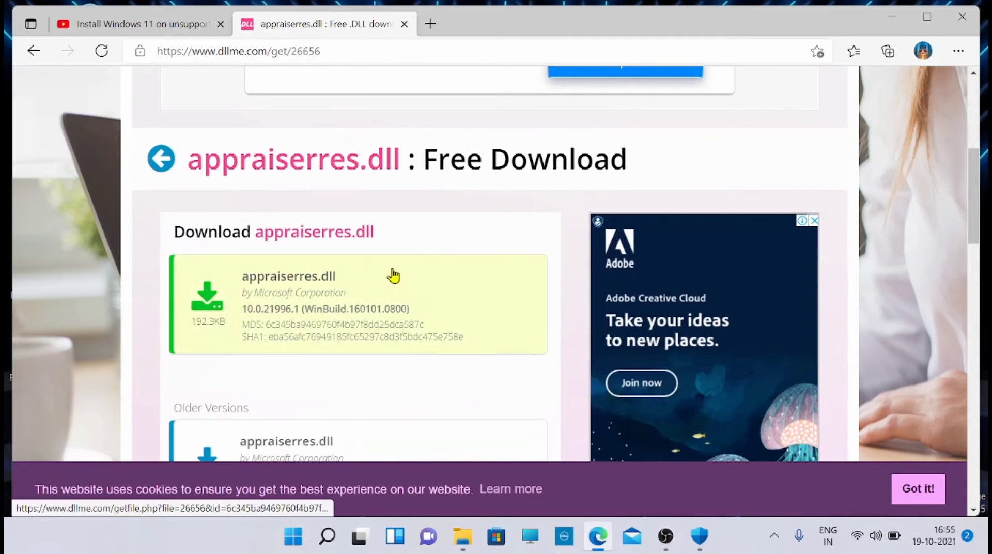
click(295, 299)
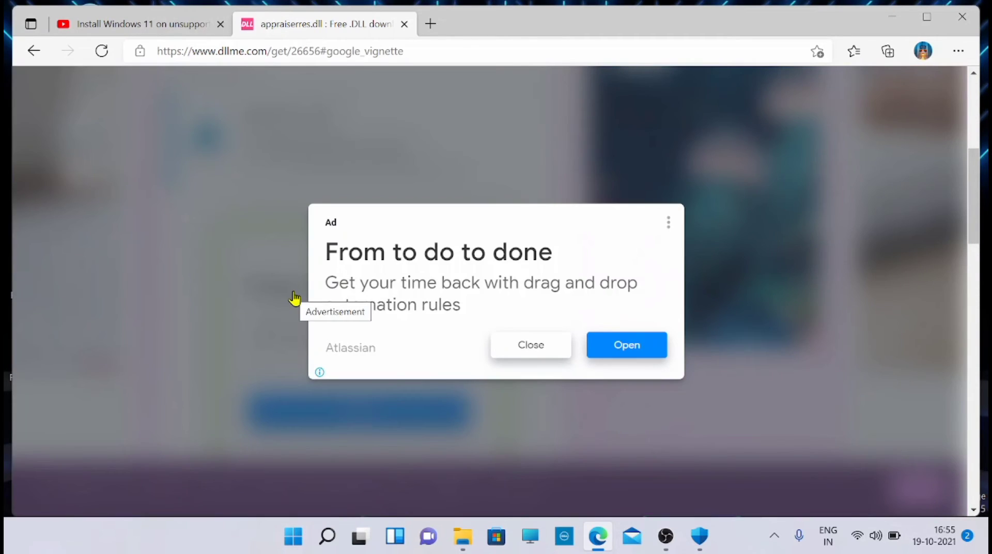
click(534, 350)
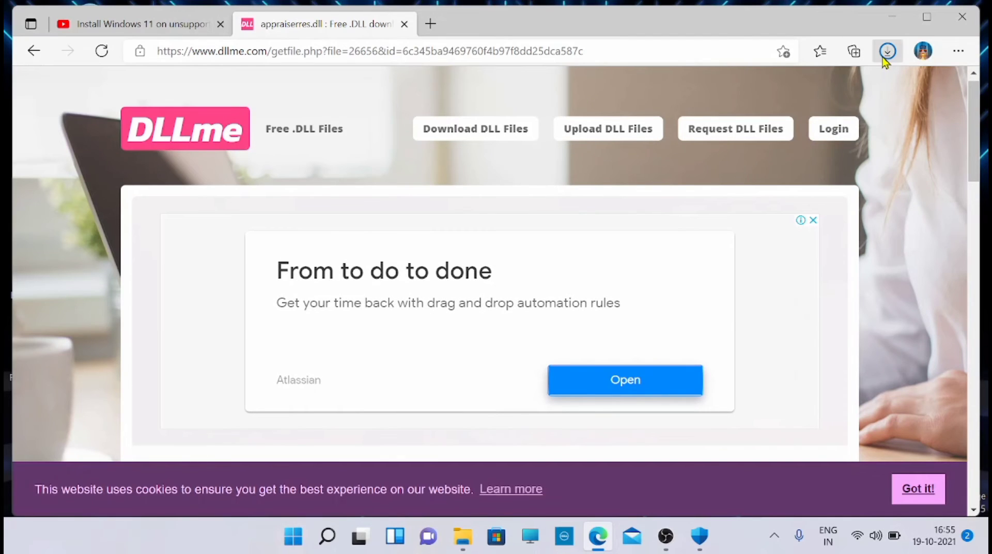
Open the downloaded appraiserres zip from Edge's Downloads via Show in folder
click(884, 53)
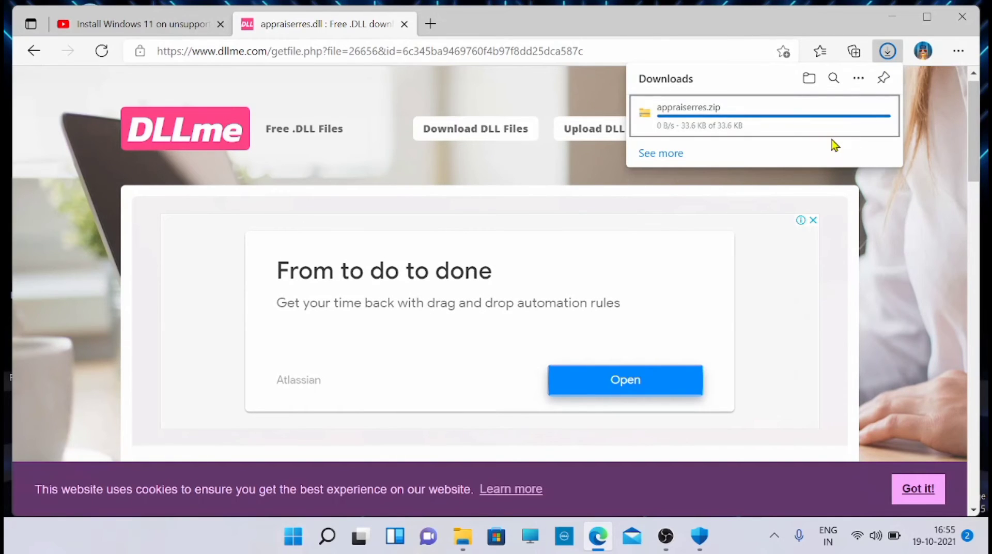
mouse_move(784, 135)
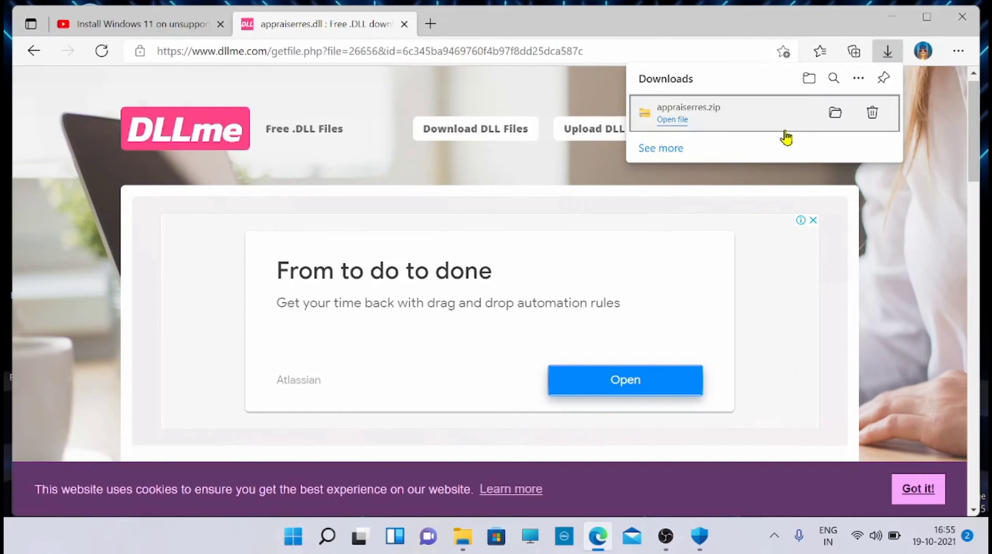
click(836, 113)
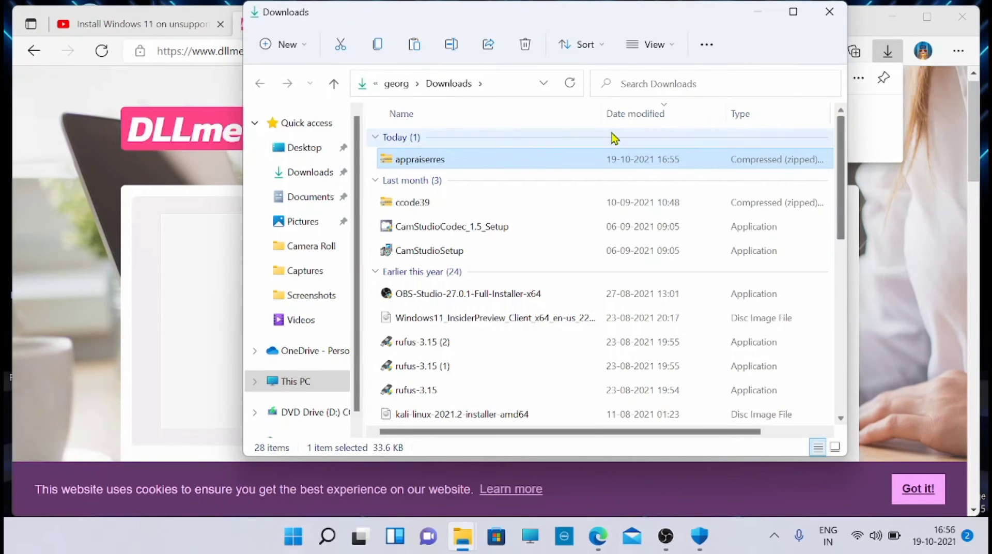
double_click(533, 167)
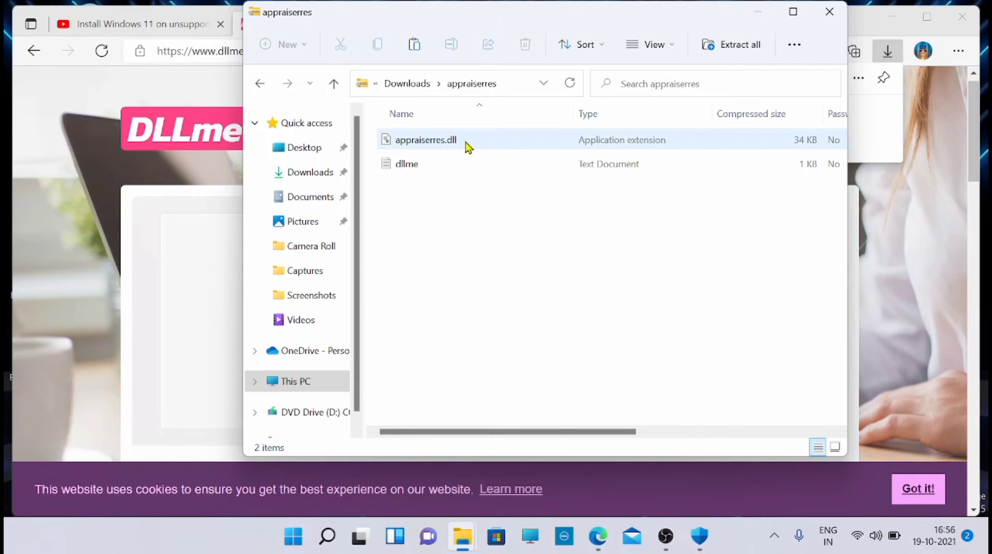
Copy appraiserres.dll out of the archive and bring the win11 window forward
click(892, 16)
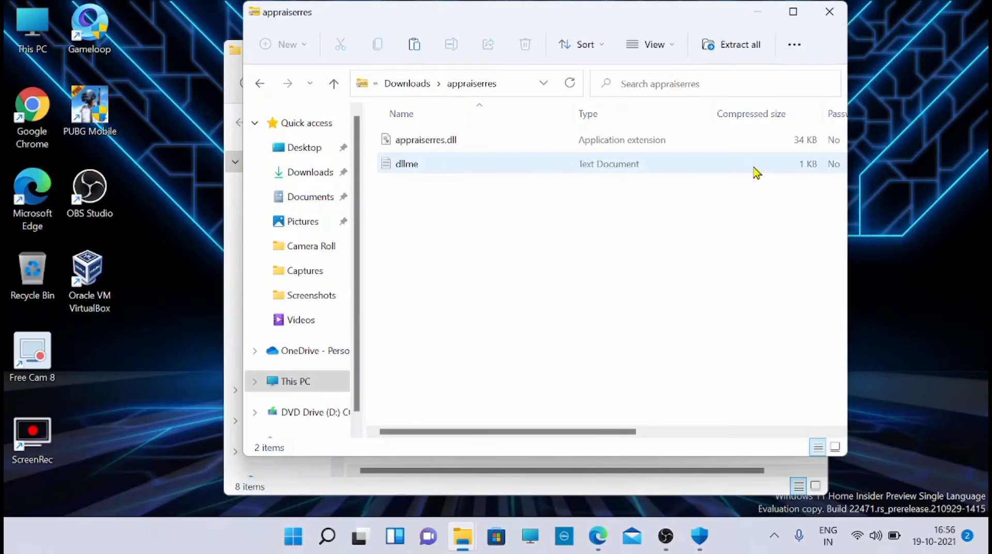
click(459, 141)
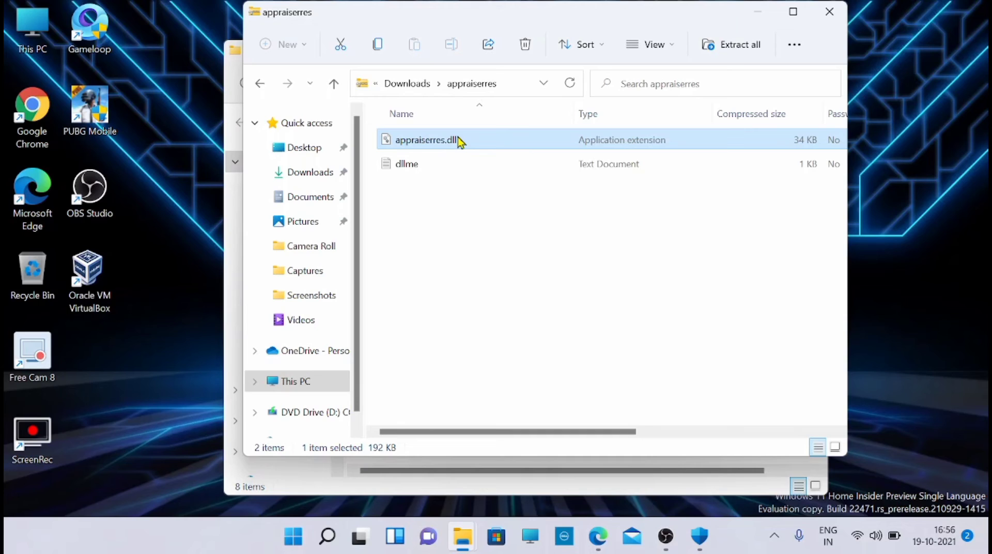
right_click(459, 140)
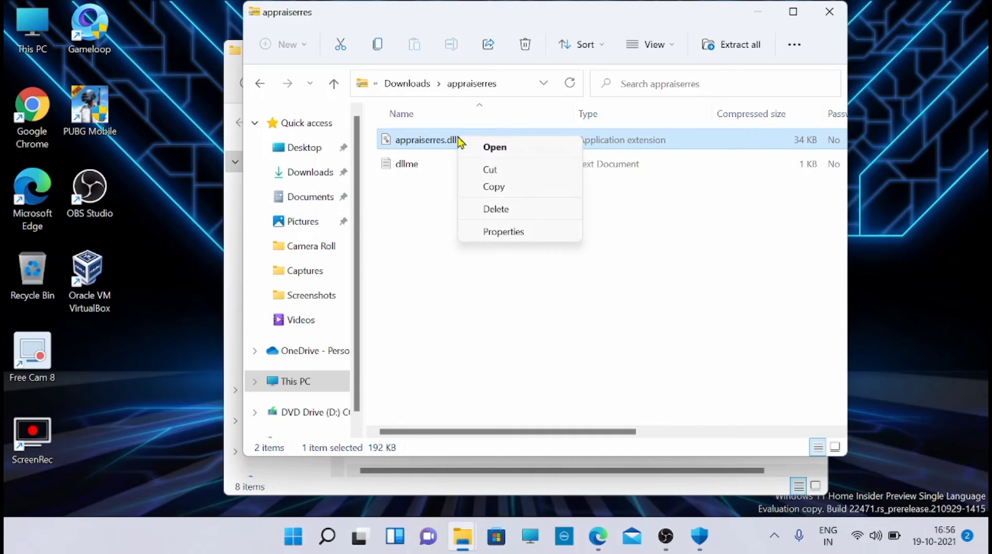
click(503, 188)
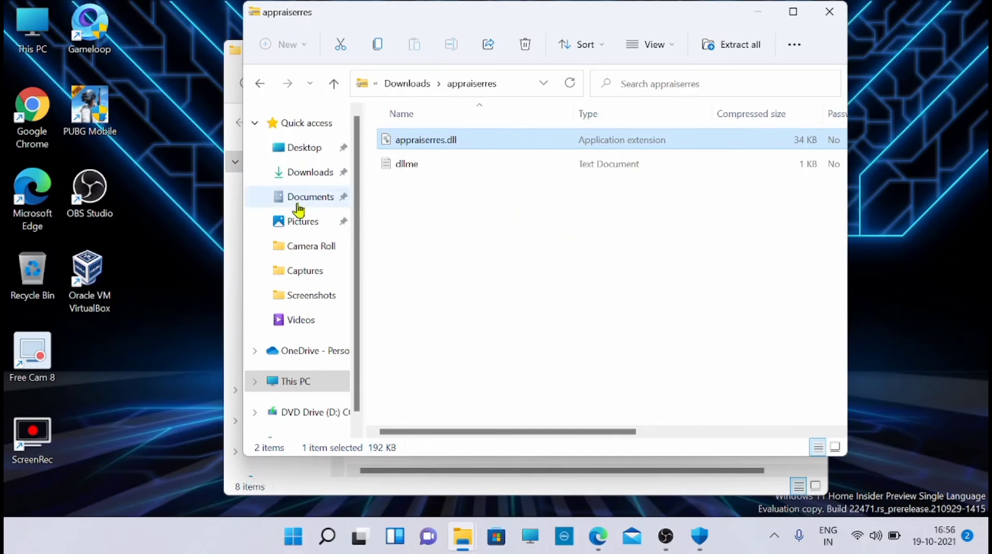
click(235, 216)
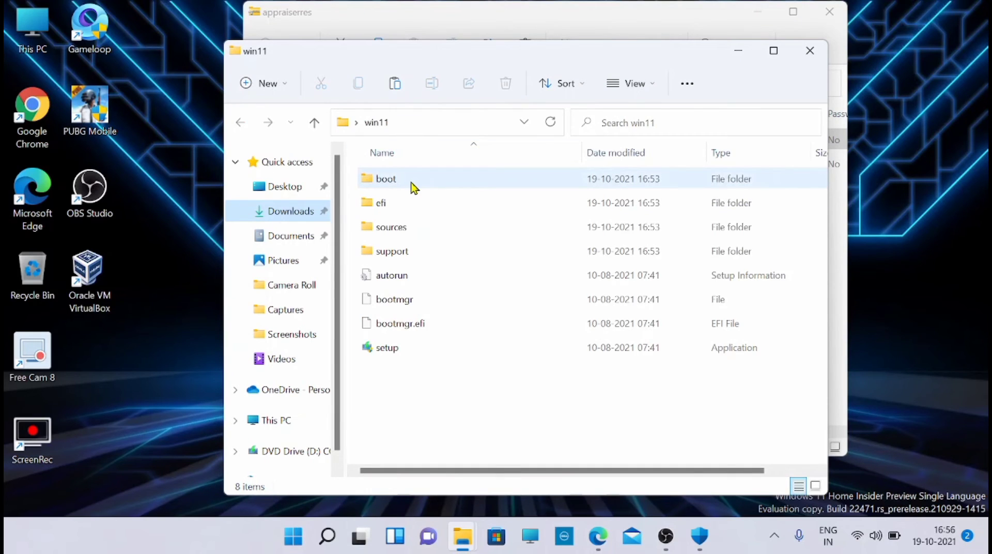
In win11, open sources and select the existing 192 KB appraiserres.dll
mouse_move(414, 187)
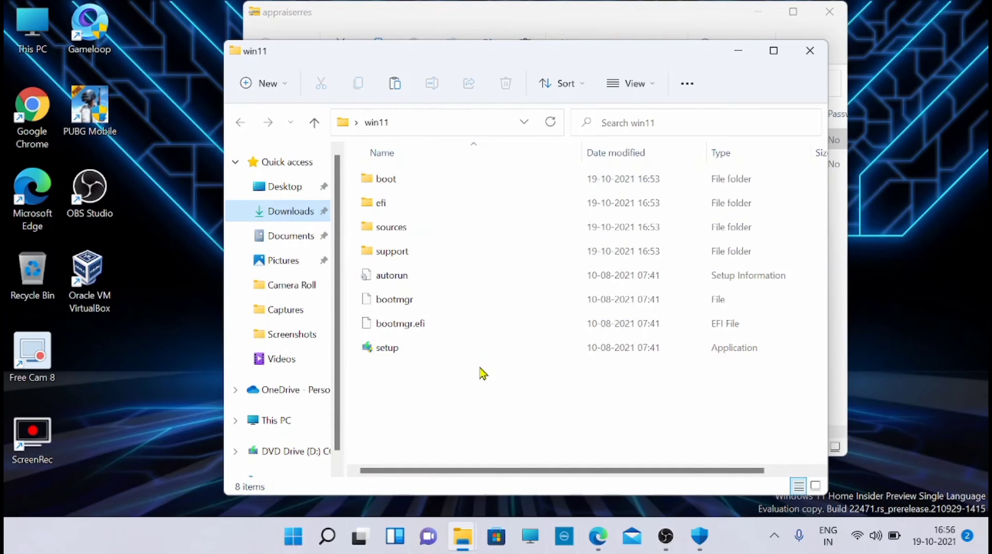
double_click(443, 227)
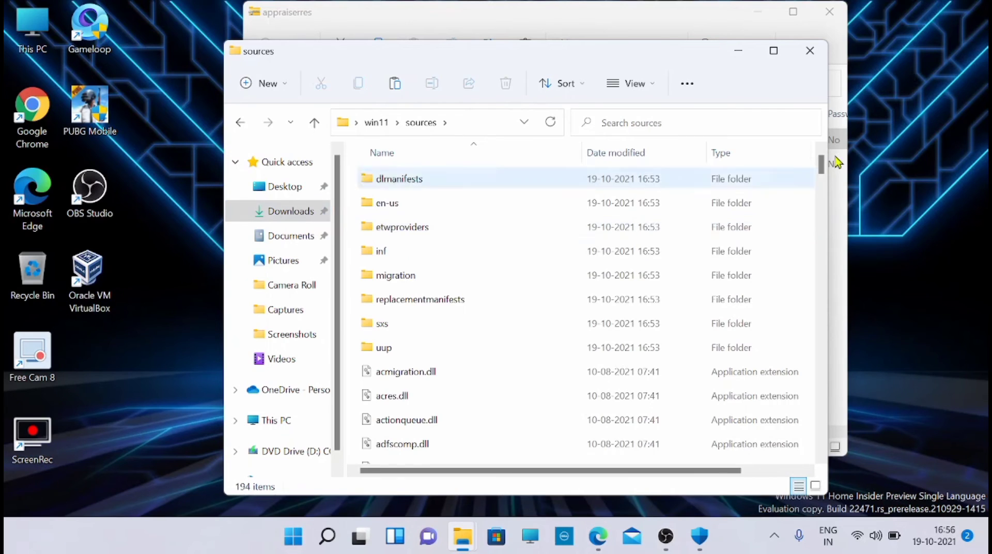
click(443, 377)
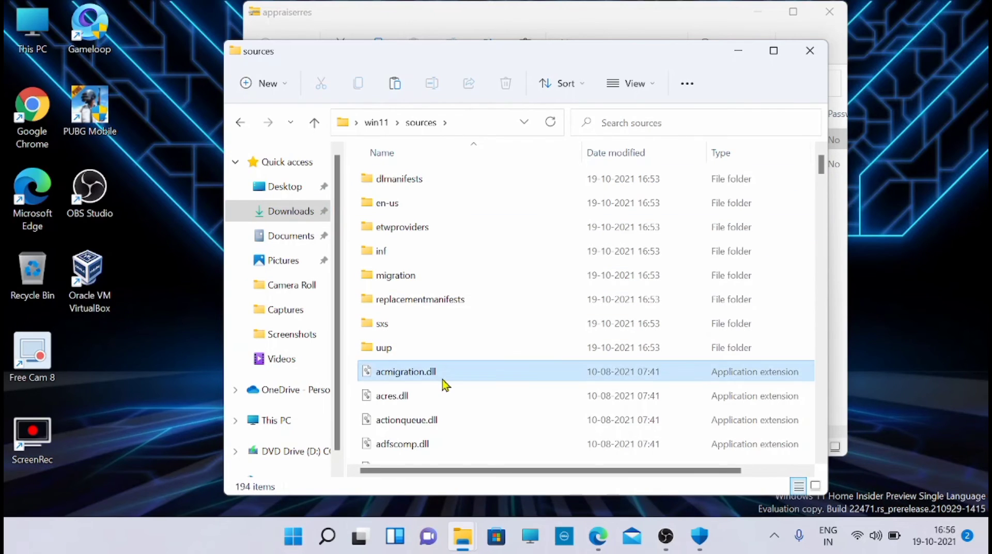
text(ap)
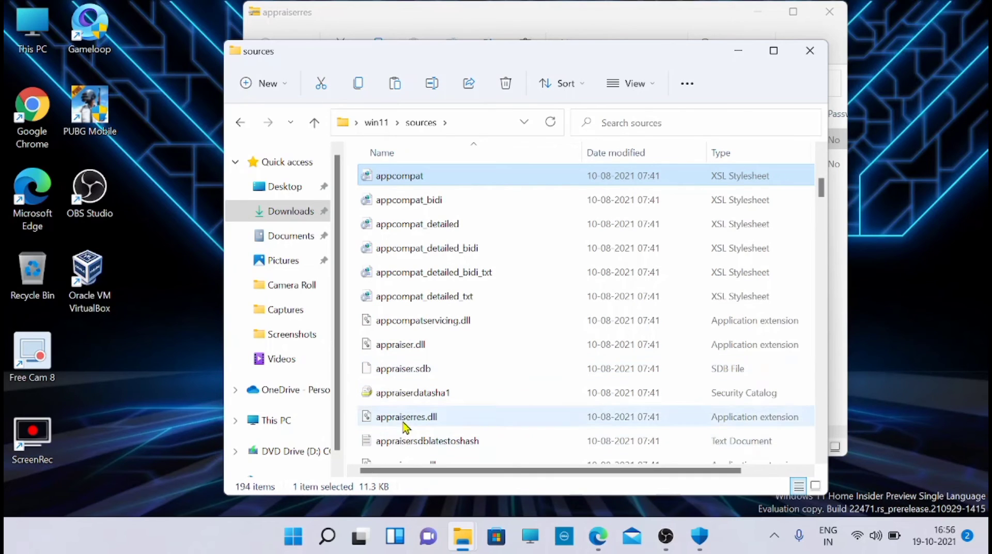
click(436, 418)
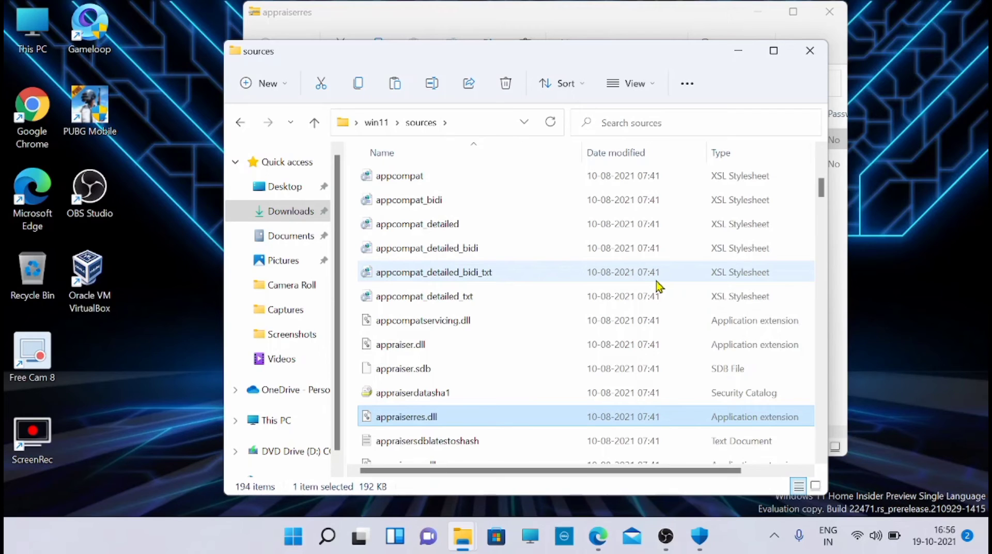
Paste the downloaded appraiserres.dll into win11\sources, replacing the original file
key(ctrl+v)
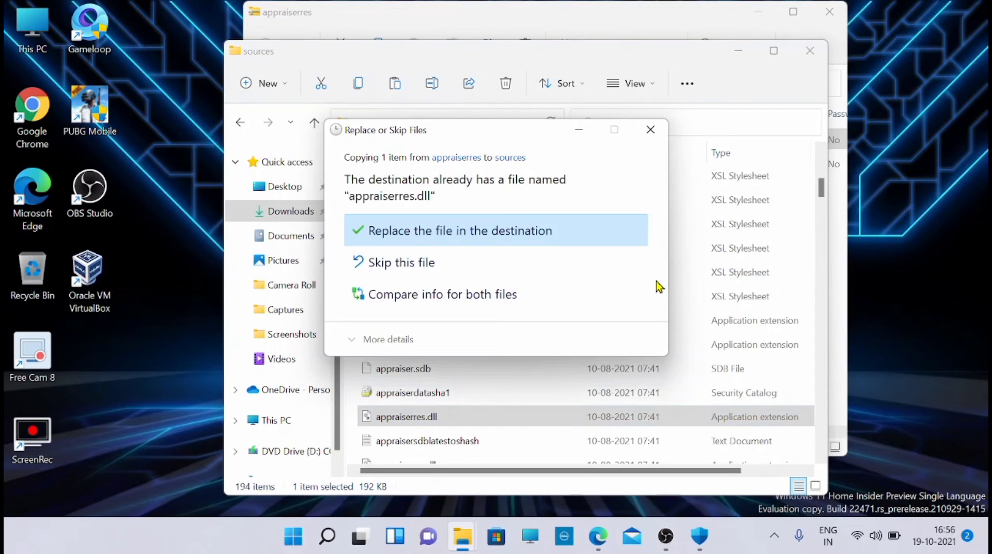
click(532, 237)
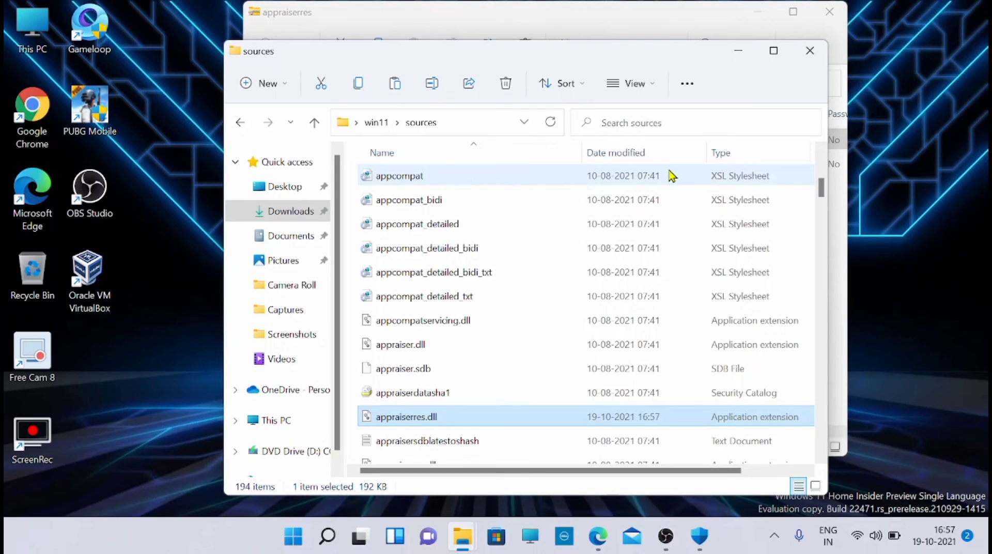
Check the updated sources folder, then go back to the win11 folder's top level
click(608, 32)
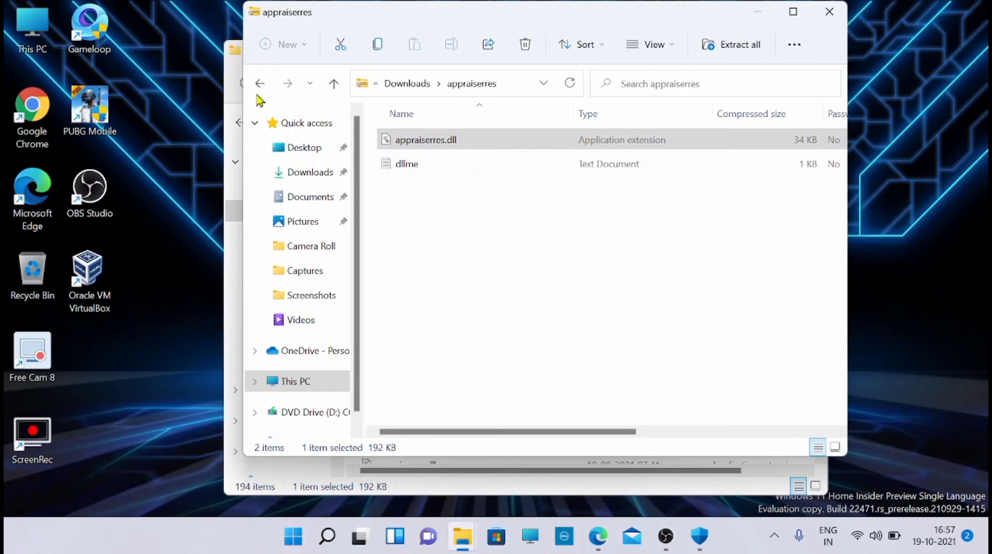
click(236, 78)
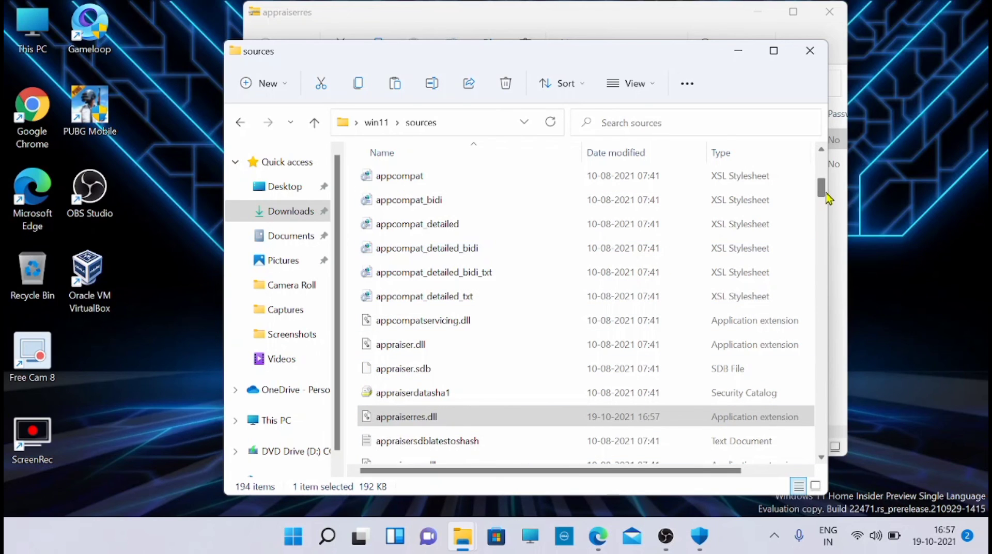
drag(821, 187, 821, 279)
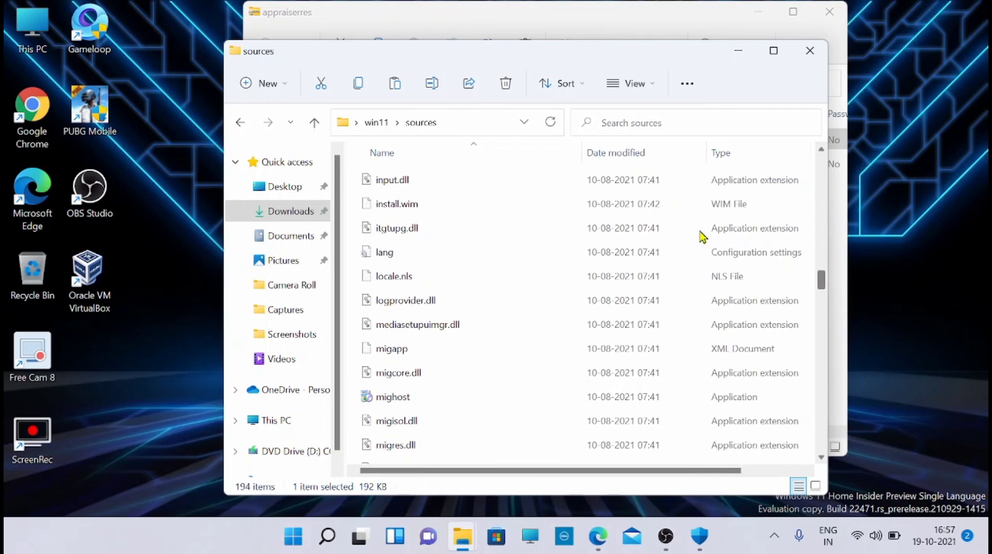
click(238, 124)
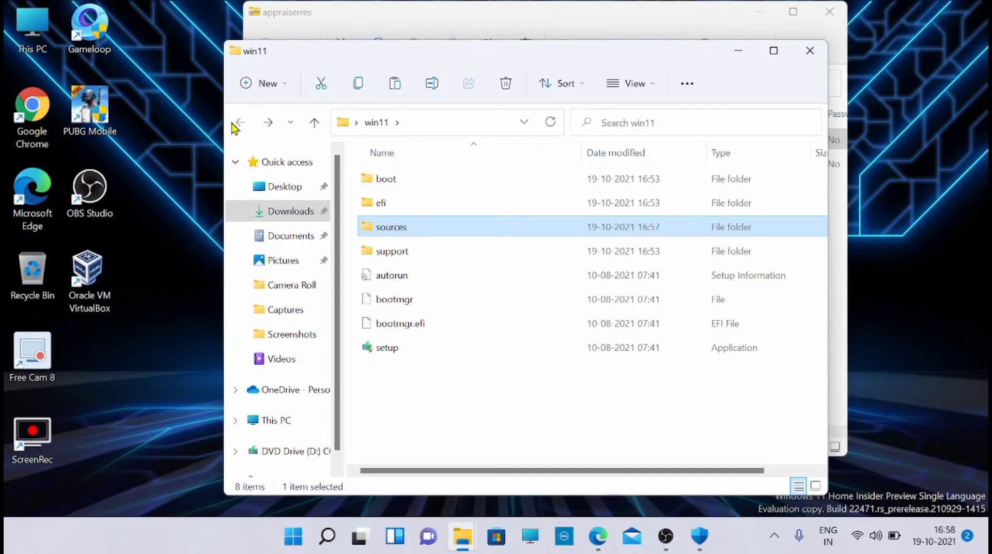
Launch Windows Security from the taskbar search's recent items
click(337, 545)
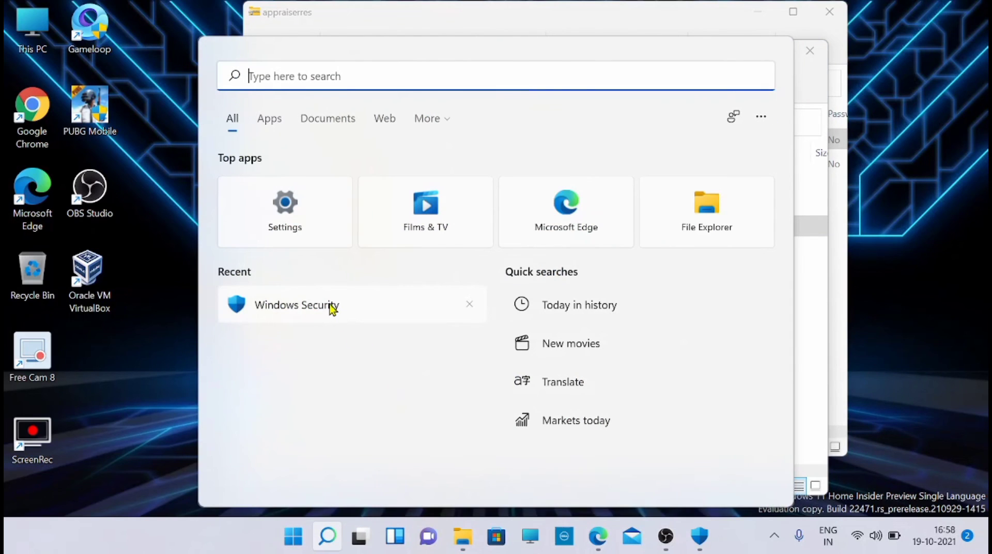
click(333, 308)
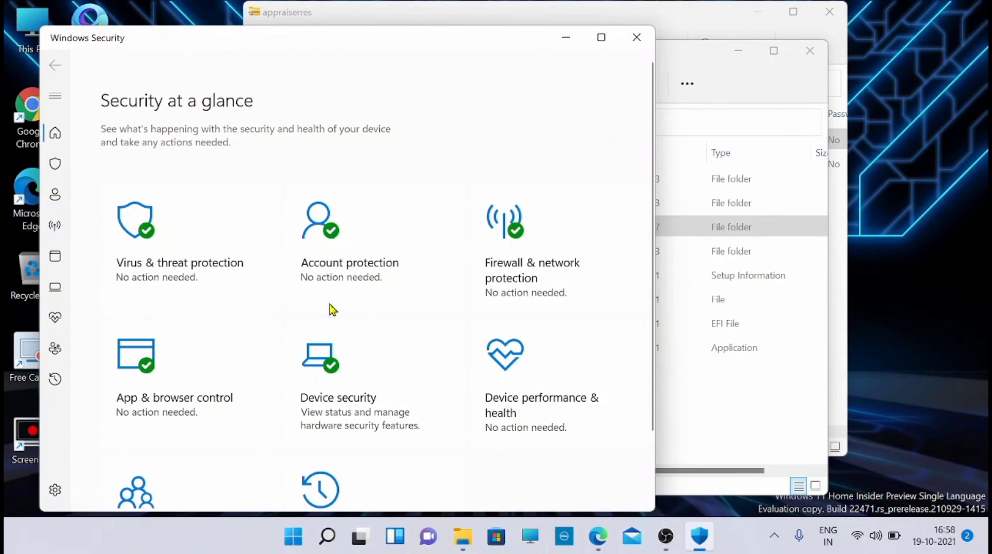